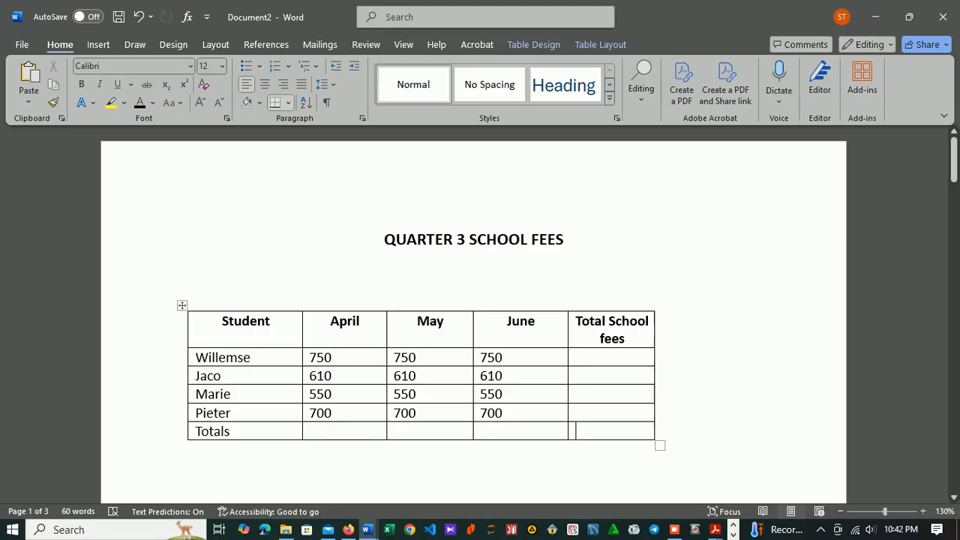
# Insert the formula =SUM(LEFT) with number format 0 in the first student's Total School fees cell.
pyautogui.click(572, 358)
pyautogui.click(598, 358)
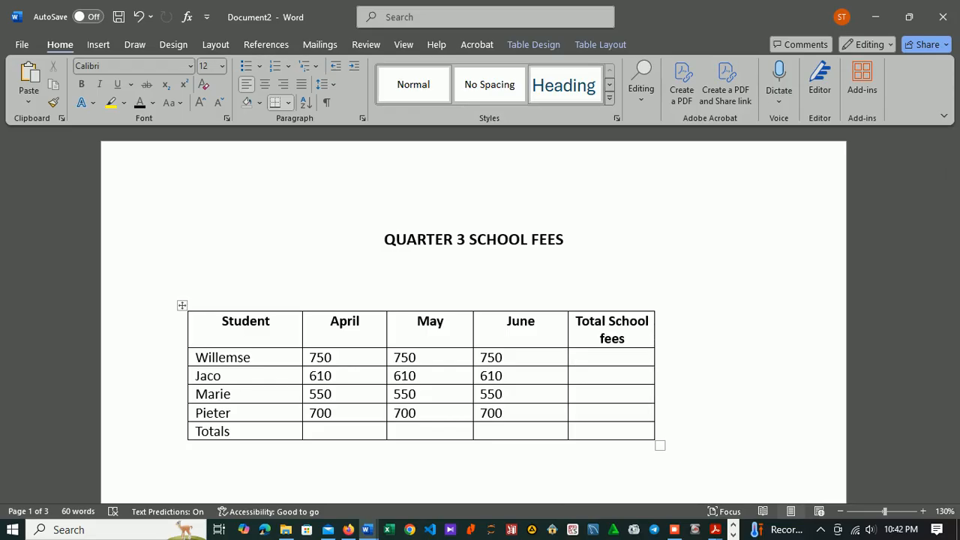
pyautogui.click(600, 45)
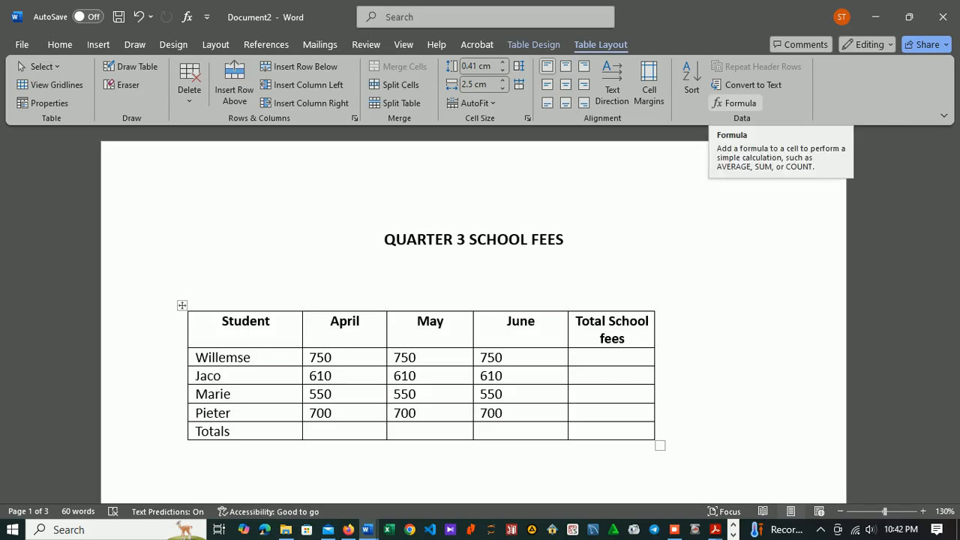
pyautogui.click(735, 103)
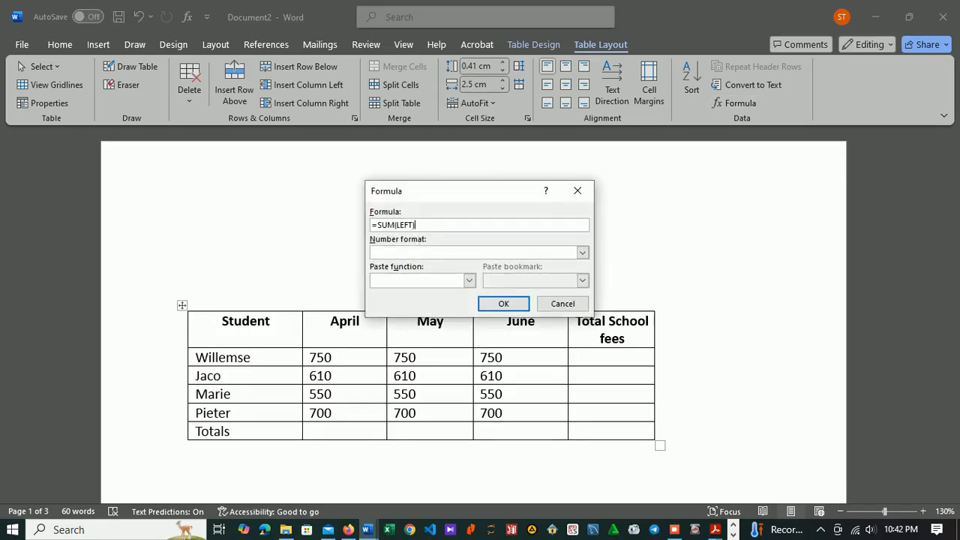
pyautogui.moveTo(483, 191); pyautogui.dragTo(404, 168)
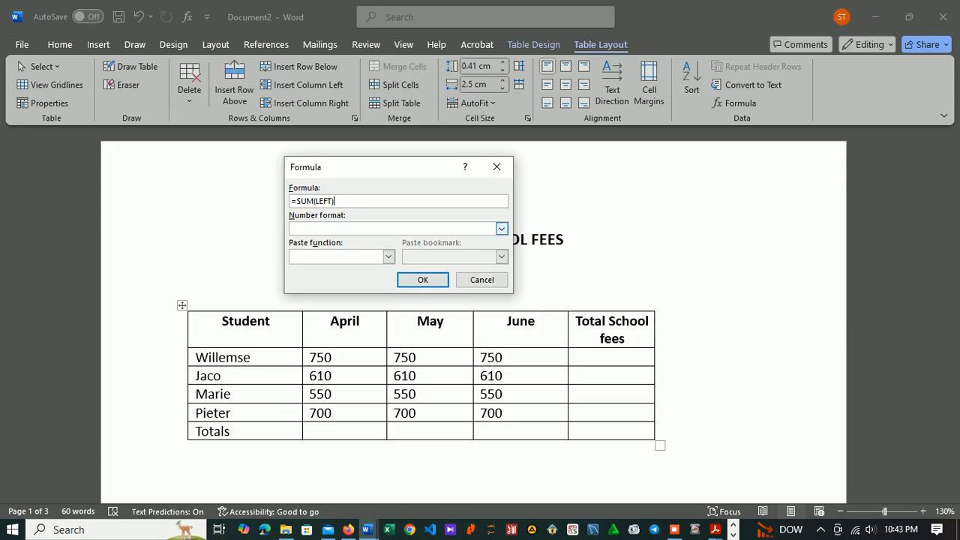
pyautogui.click(501, 229)
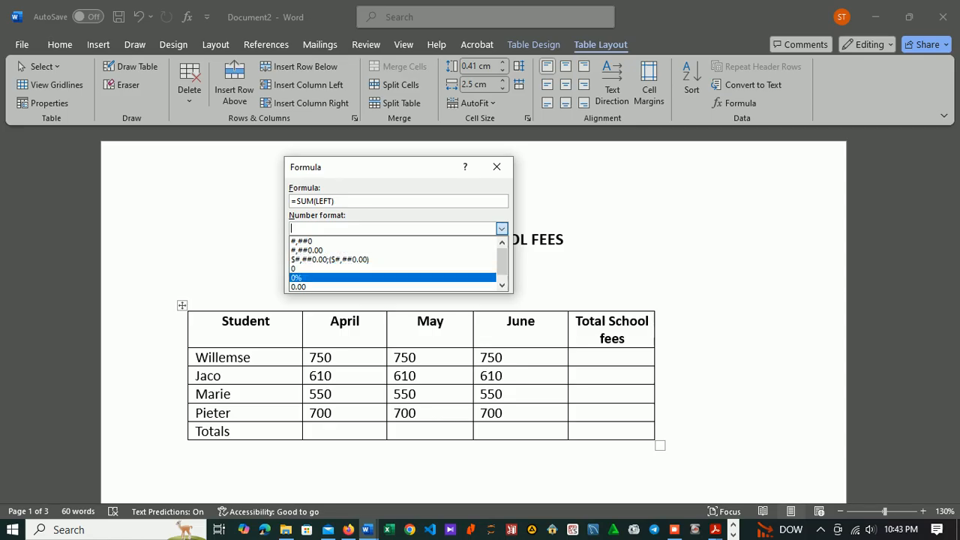
pyautogui.click(392, 268)
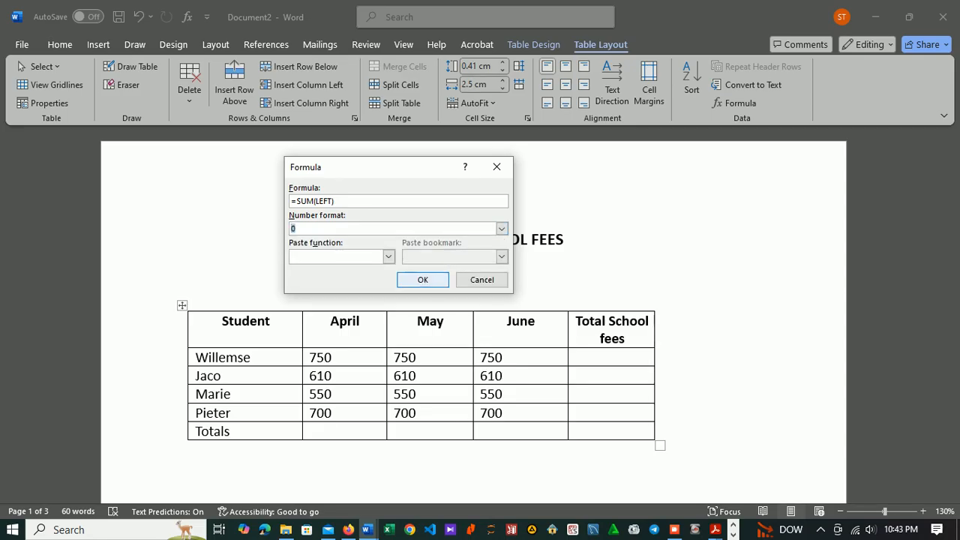
pyautogui.press('Return')
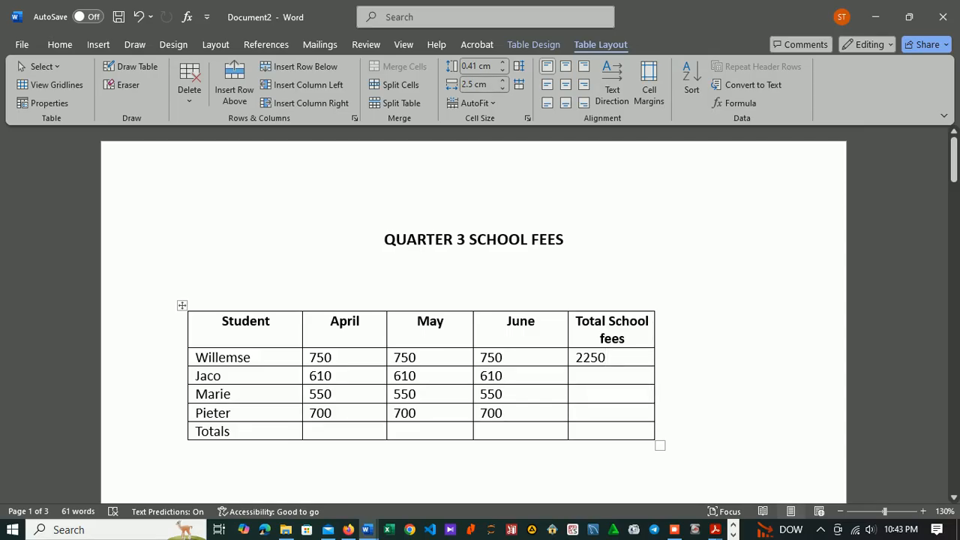
# Insert a =SUM(LEFT) formula in the second student's Total School fees cell, replacing the suggested ABOVE argument with LEFT.
pyautogui.click(576, 376)
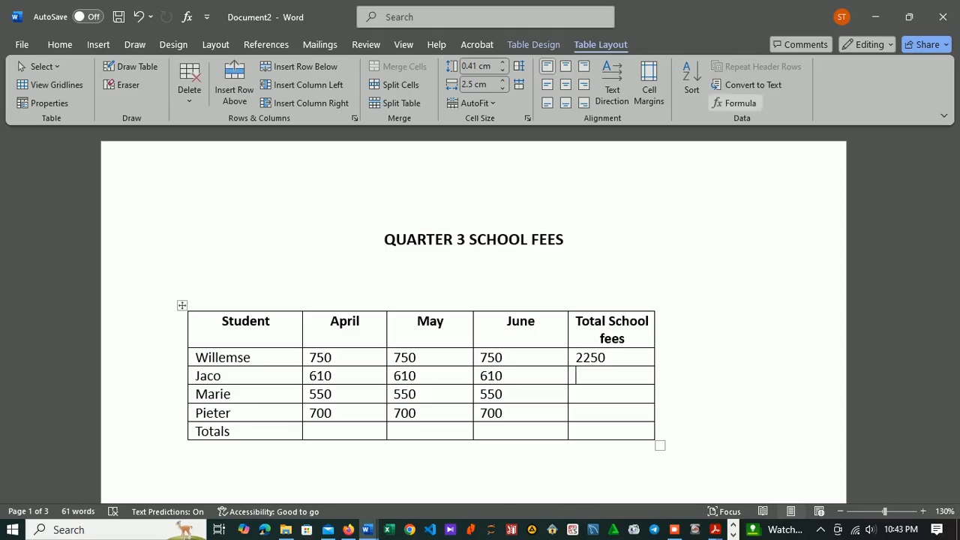
pyautogui.click(738, 103)
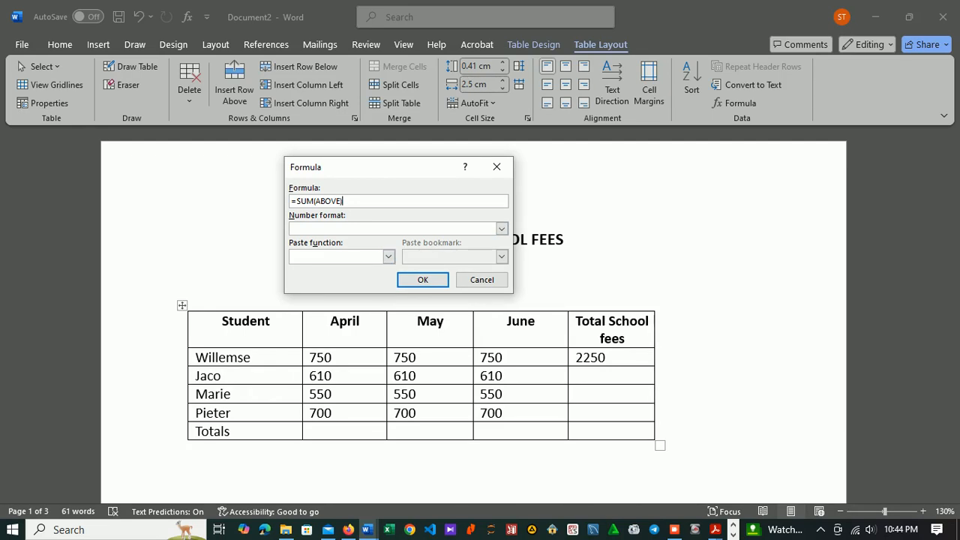
pyautogui.press('BackSpace')
pyautogui.press('BackSpace')
pyautogui.press('BackSpace')
pyautogui.press('BackSpace')
pyautogui.press('BackSpace')
pyautogui.press('BackSpace')
pyautogui.write('LEFT')
pyautogui.click(422, 279)
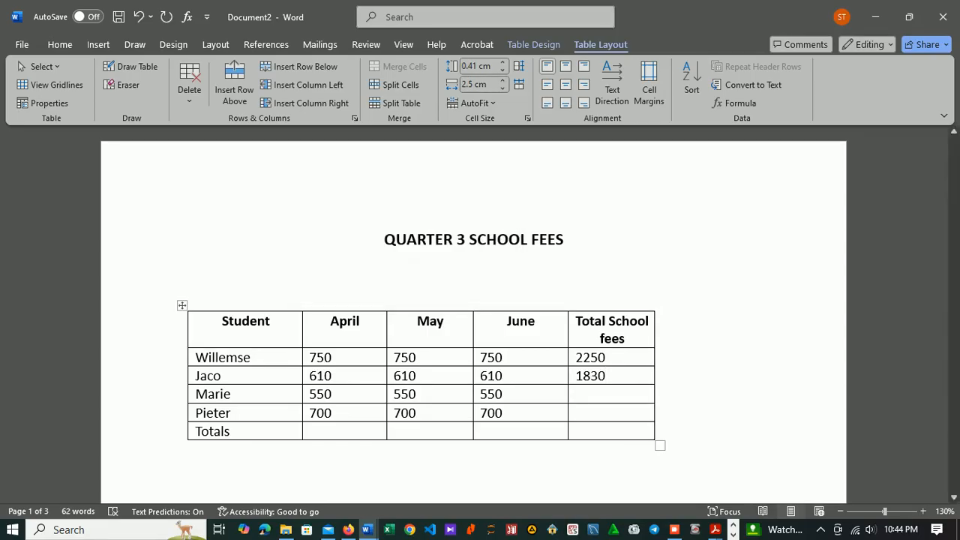
# Total the third student's fees with a =SUM(LEFT) formula in number format 0 in the Total School fees column.
pyautogui.click(591, 395)
pyautogui.click(738, 103)
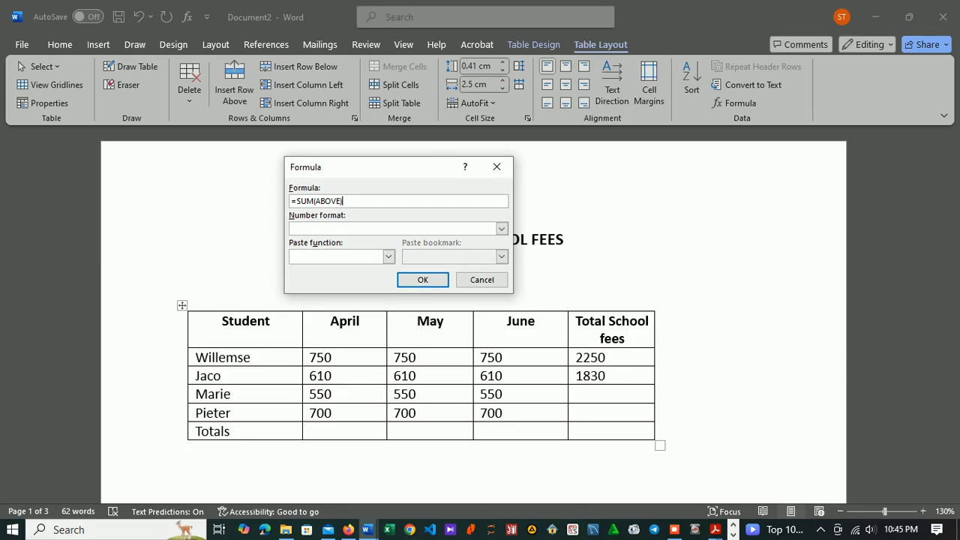
pyautogui.click(501, 229)
pyautogui.click(501, 229)
pyautogui.click(388, 266)
pyautogui.click(339, 201)
pyautogui.press('BackSpace')
pyautogui.press('BackSpace')
pyautogui.press('BackSpace')
pyautogui.press('BackSpace')
pyautogui.press('BackSpace')
pyautogui.write('LEFT')
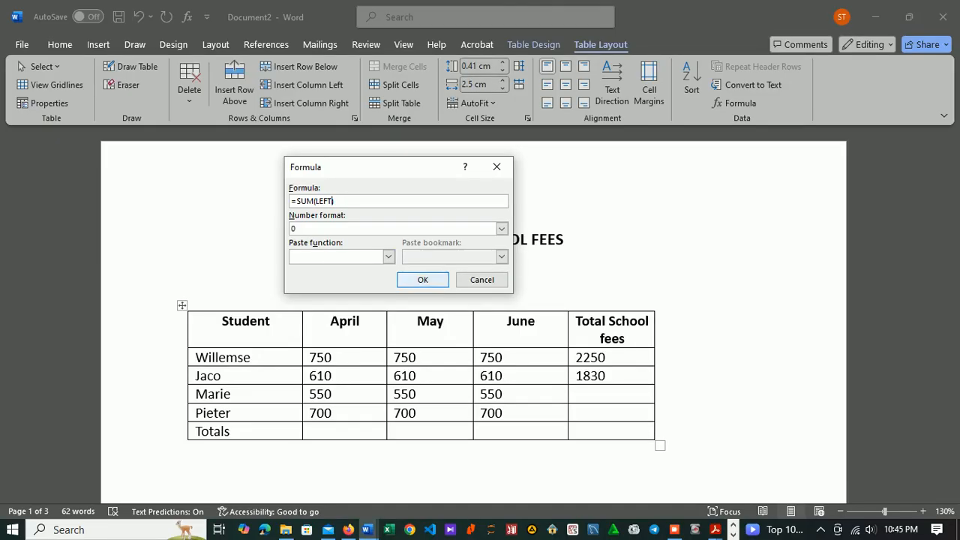
pyautogui.click(422, 280)
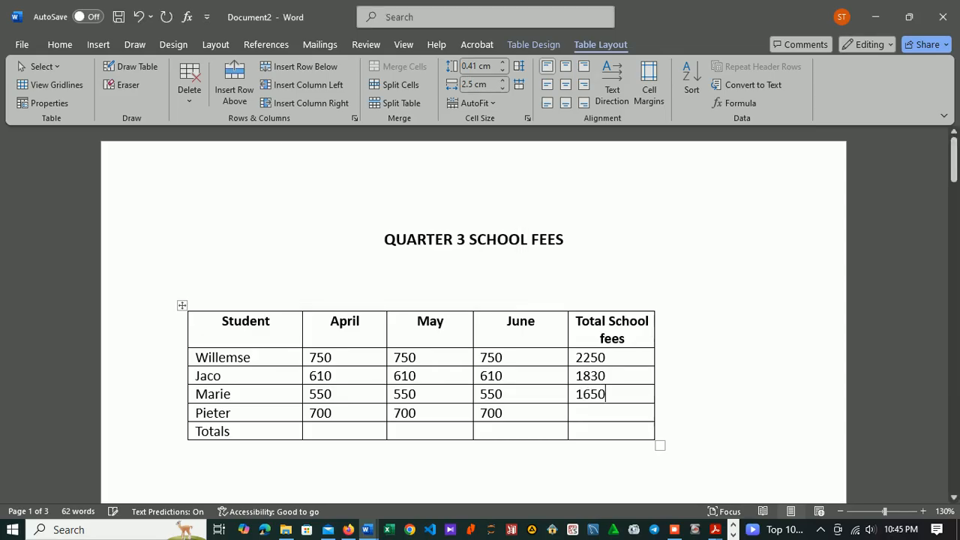
# Fill the fourth student's Total School fees cell with the formula =SUM(LEFT), using number format 0.
pyautogui.click(577, 413)
pyautogui.click(734, 103)
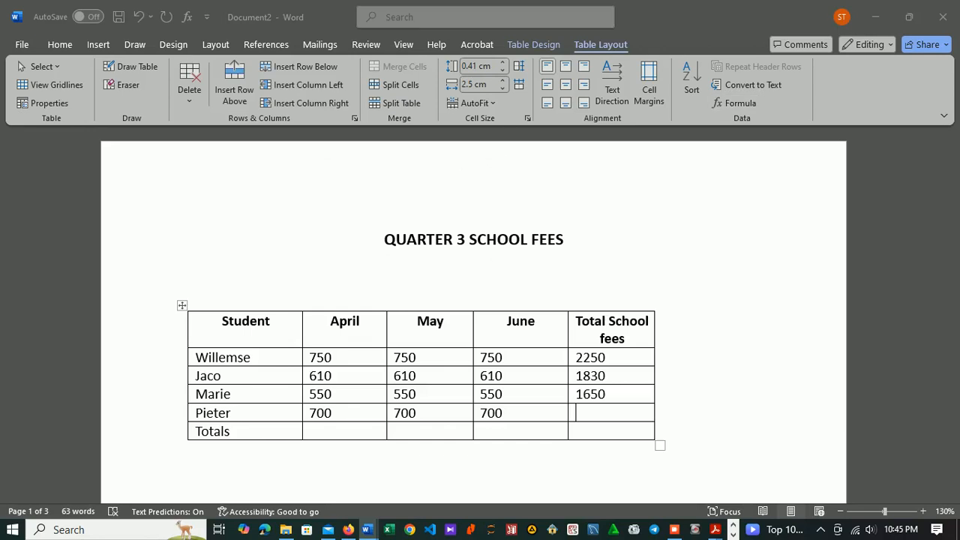
pyautogui.press('BackSpace')
pyautogui.press('BackSpace')
pyautogui.press('BackSpace')
pyautogui.press('BackSpace')
pyautogui.press('BackSpace')
pyautogui.press('BackSpace')
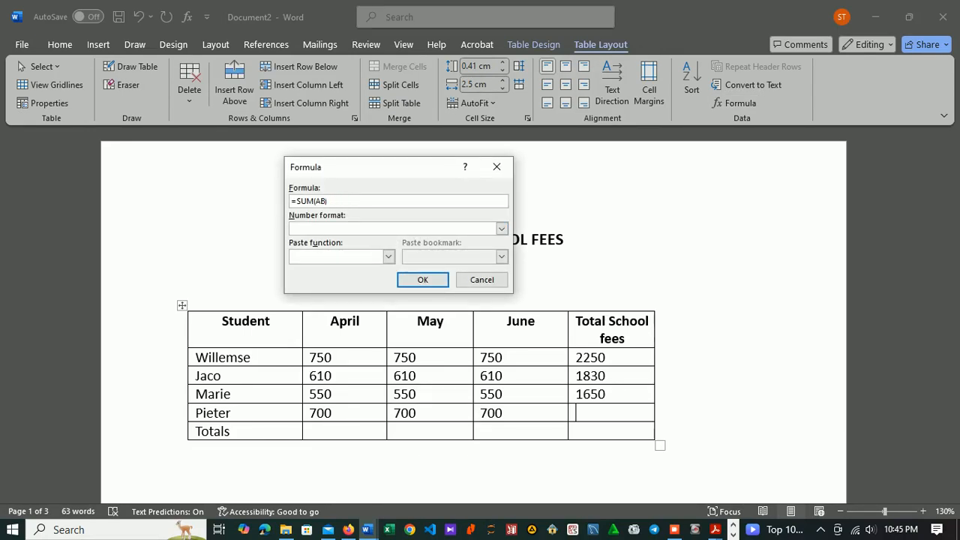
pyautogui.write('LEFT')
pyautogui.click(337, 228)
pyautogui.click(502, 228)
pyautogui.click(315, 268)
pyautogui.press('Return')
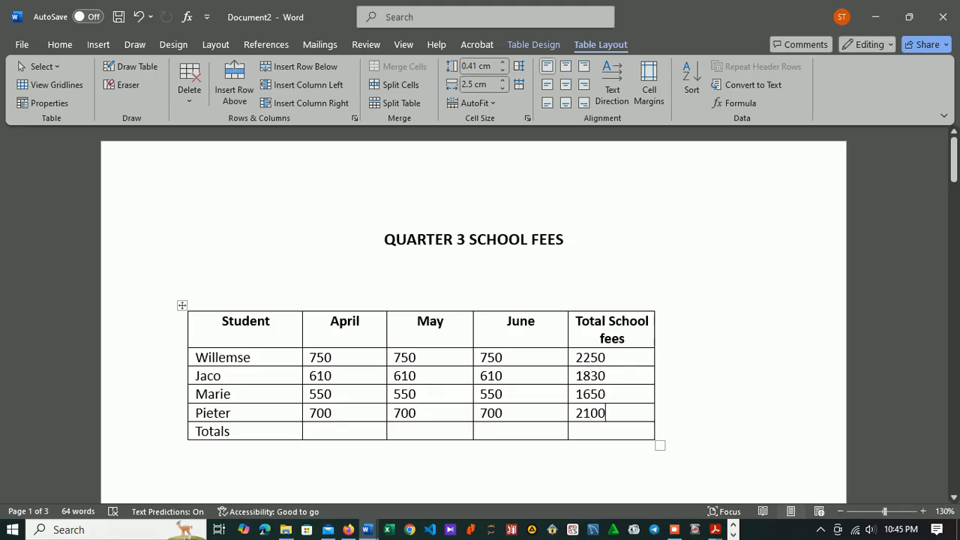
# Insert the formula =SUM(ABOVE) with number format 0 in the Totals row under April.
pyautogui.click(309, 431)
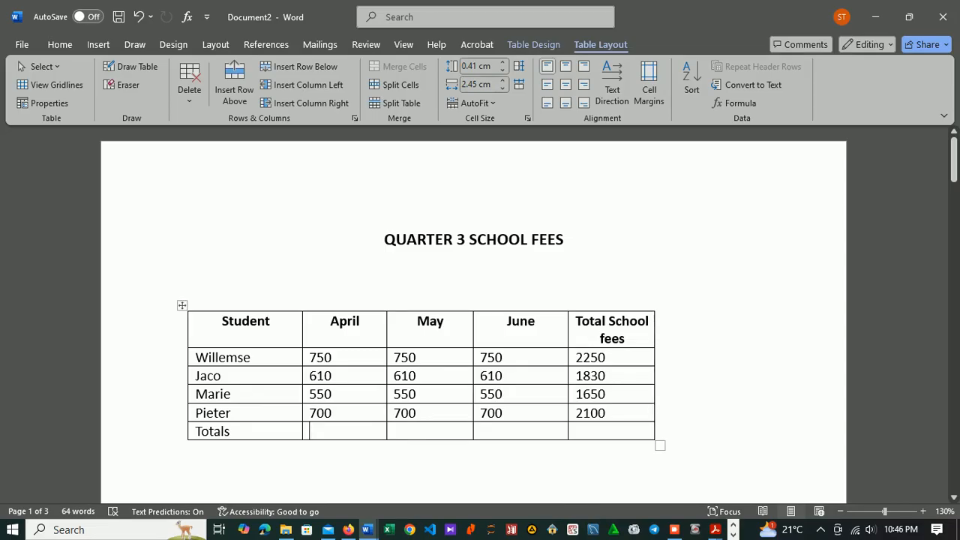
pyautogui.click(734, 102)
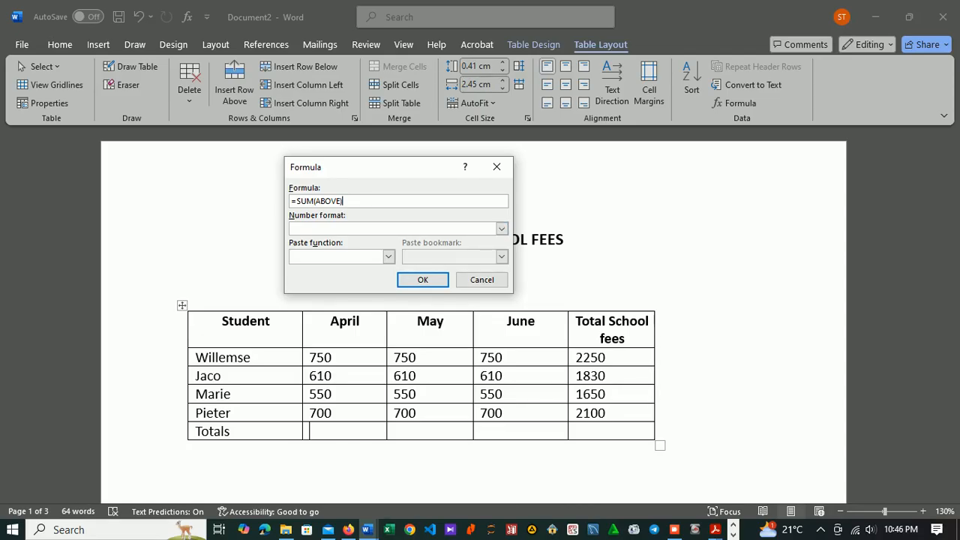
pyautogui.click(502, 228)
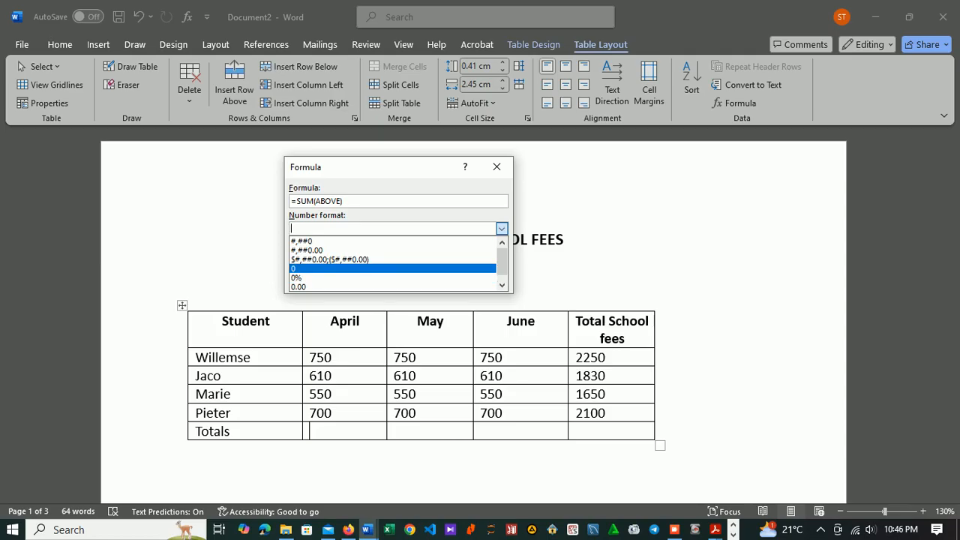
pyautogui.press('Return')
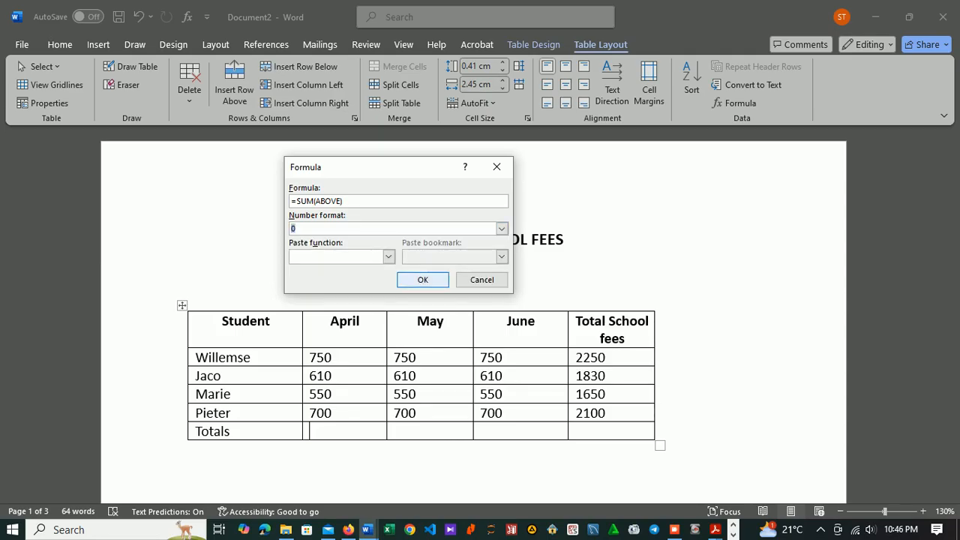
pyautogui.press('Return')
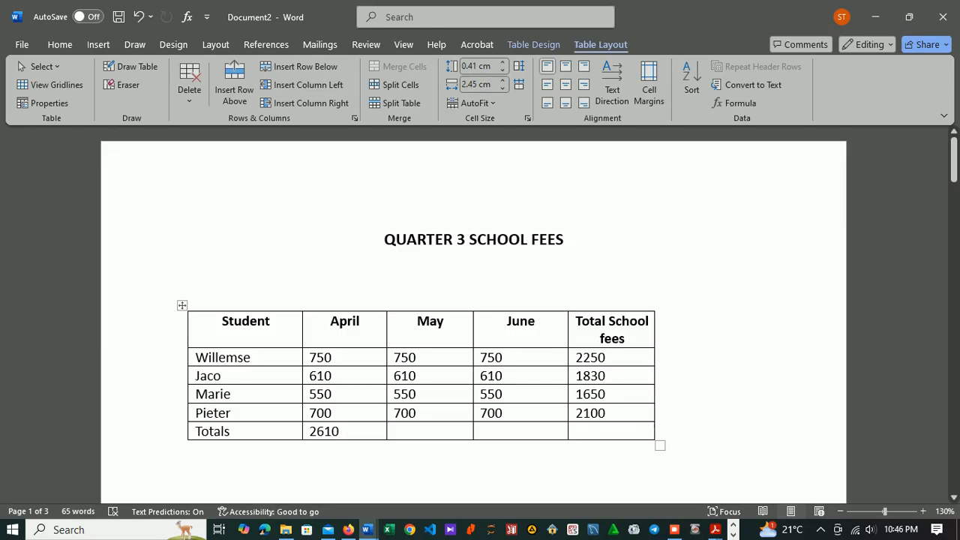
# Insert the formula =SUM(ABOVE) with number format 0 in the Totals row under May.
pyautogui.scroll(-2, 480, 300)
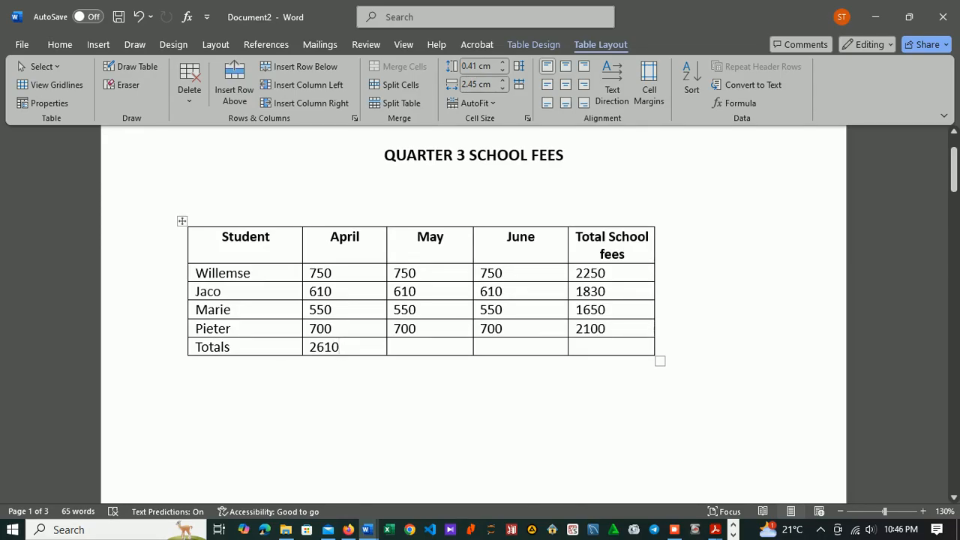
pyautogui.click(395, 347)
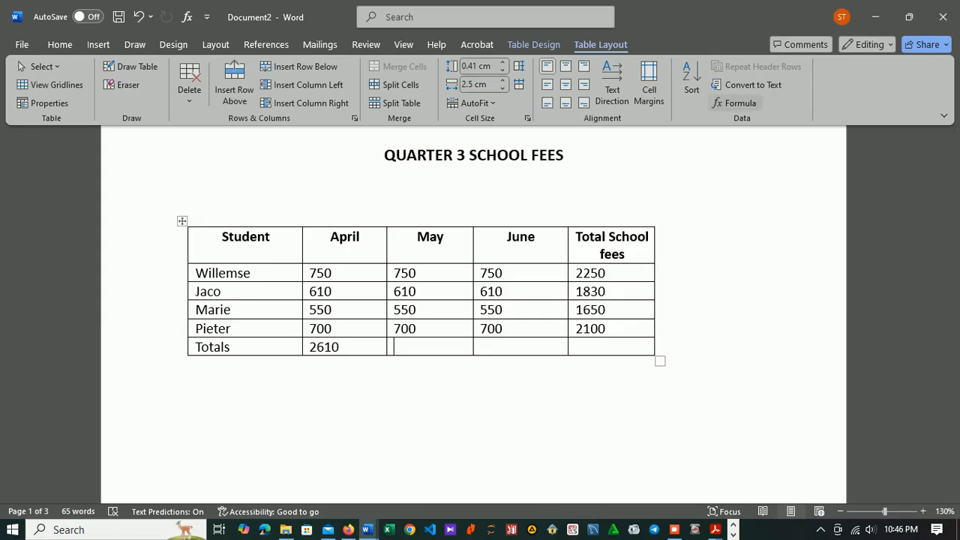
pyautogui.click(734, 103)
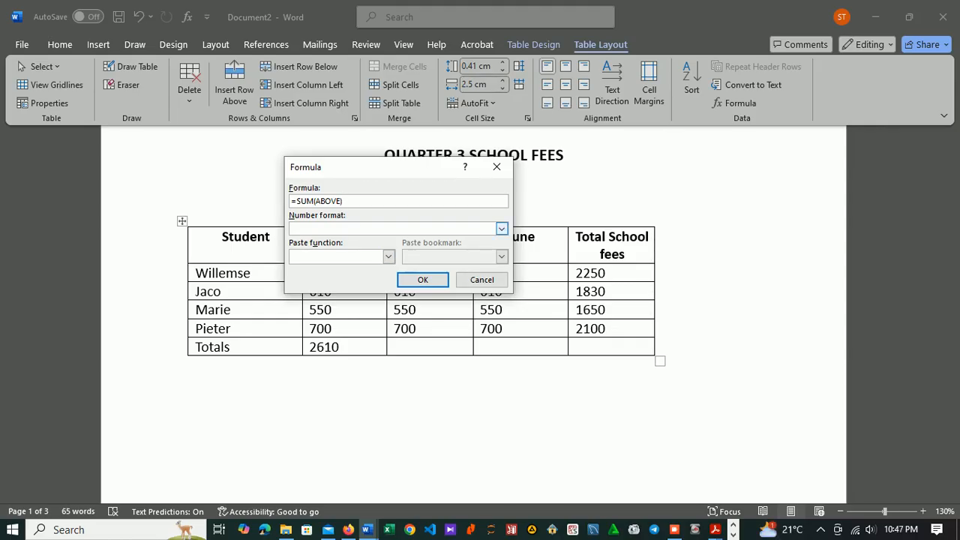
pyautogui.click(502, 228)
pyautogui.click(315, 267)
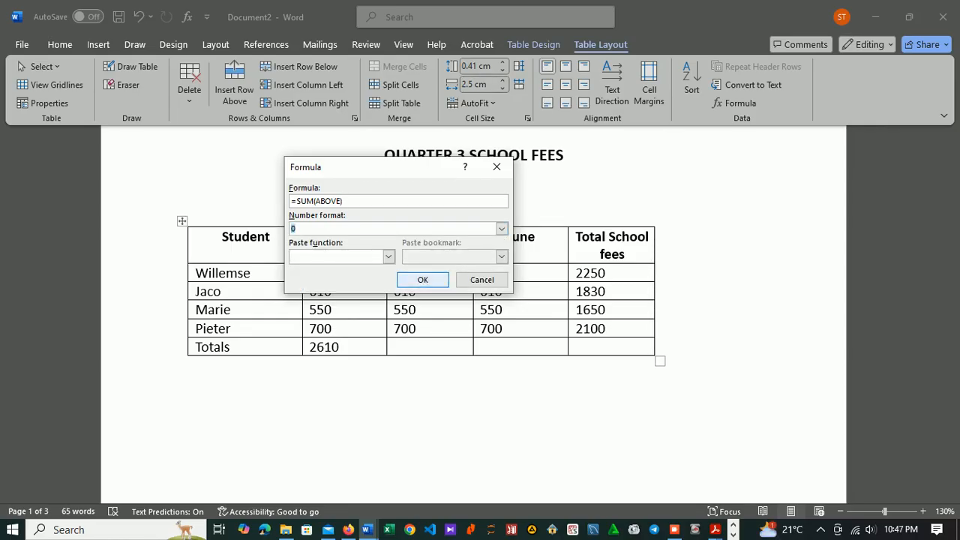
pyautogui.click(423, 280)
# Insert the formula =SUM(ABOVE) with number format 0 in the Totals row under June.
pyautogui.click(510, 348)
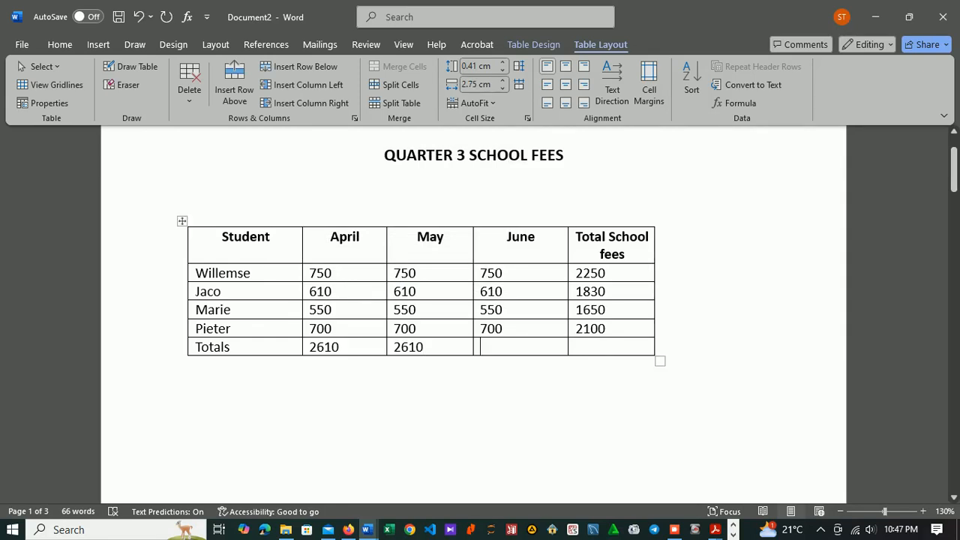
pyautogui.click(735, 103)
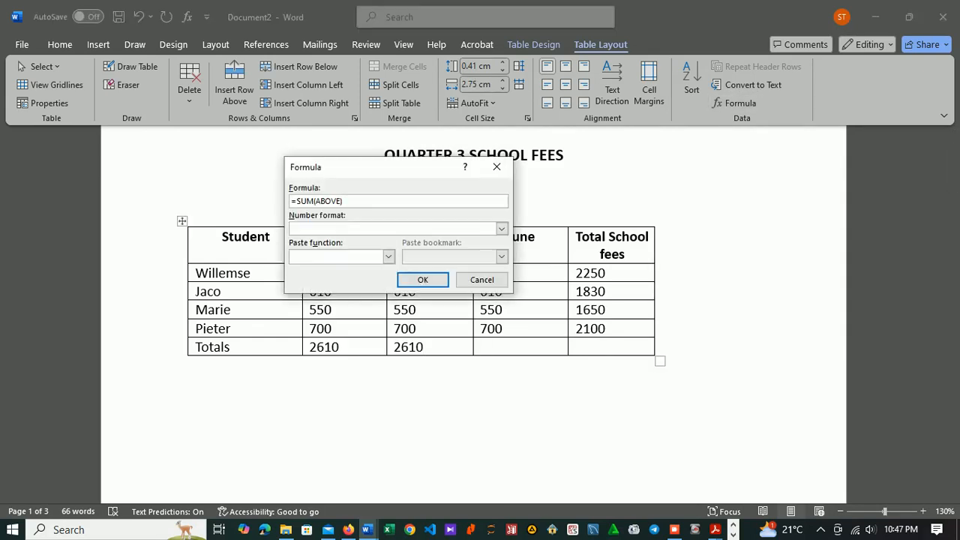
pyautogui.click(502, 227)
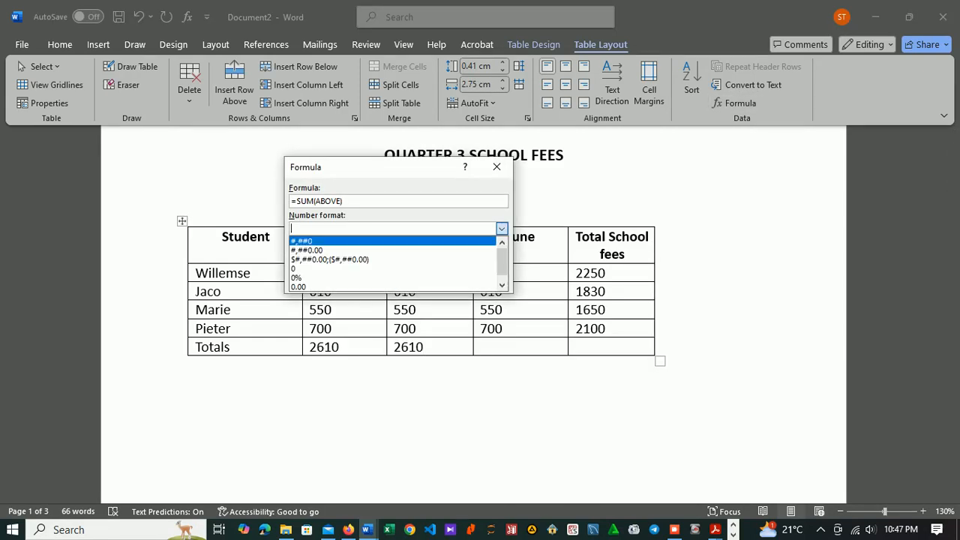
pyautogui.click(392, 268)
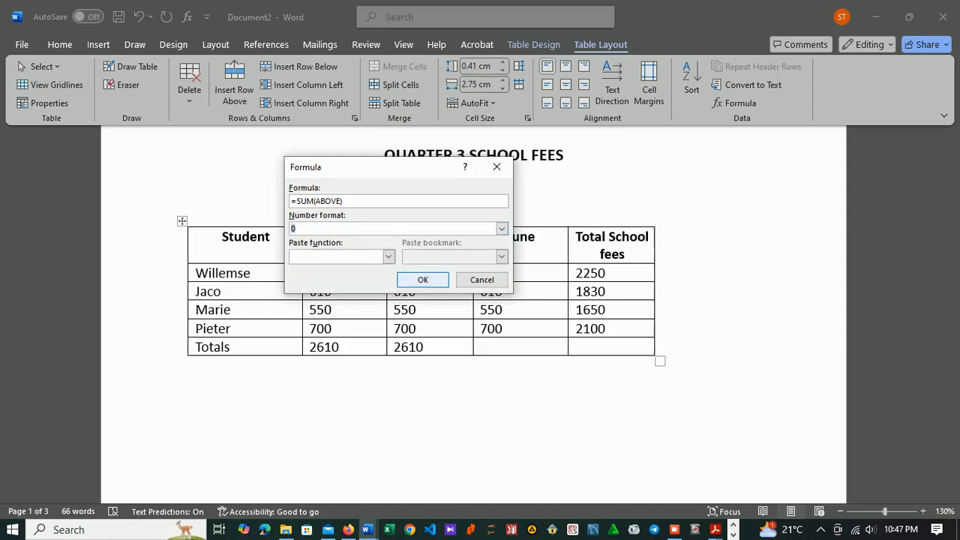
pyautogui.click(423, 279)
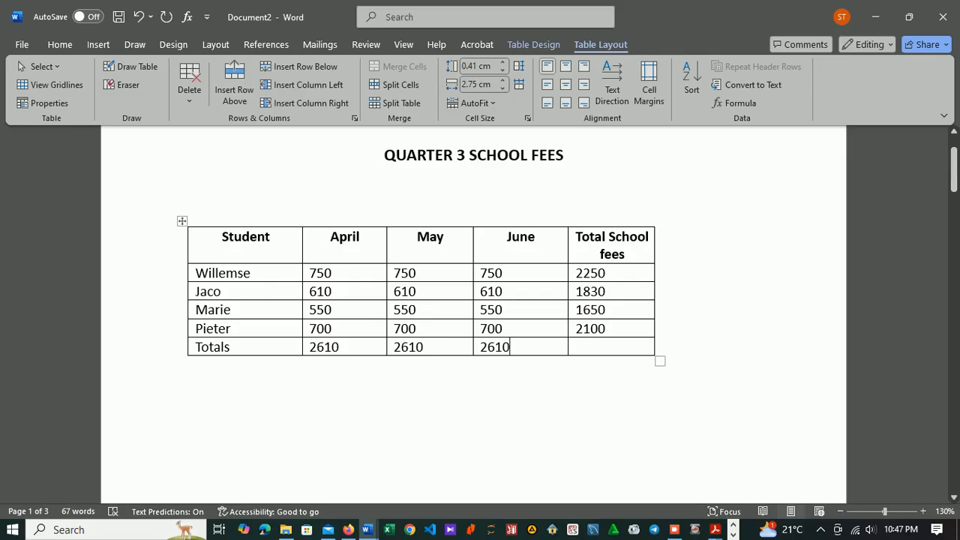
# Make the Totals row label in the Student column bold.
pyautogui.moveTo(231, 347); pyautogui.dragTo(195, 347)
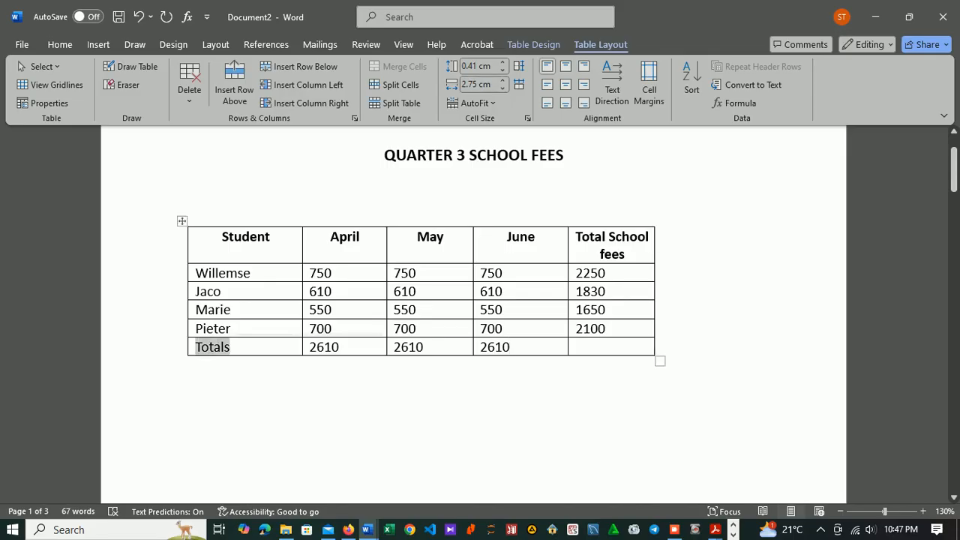
pyautogui.click(60, 45)
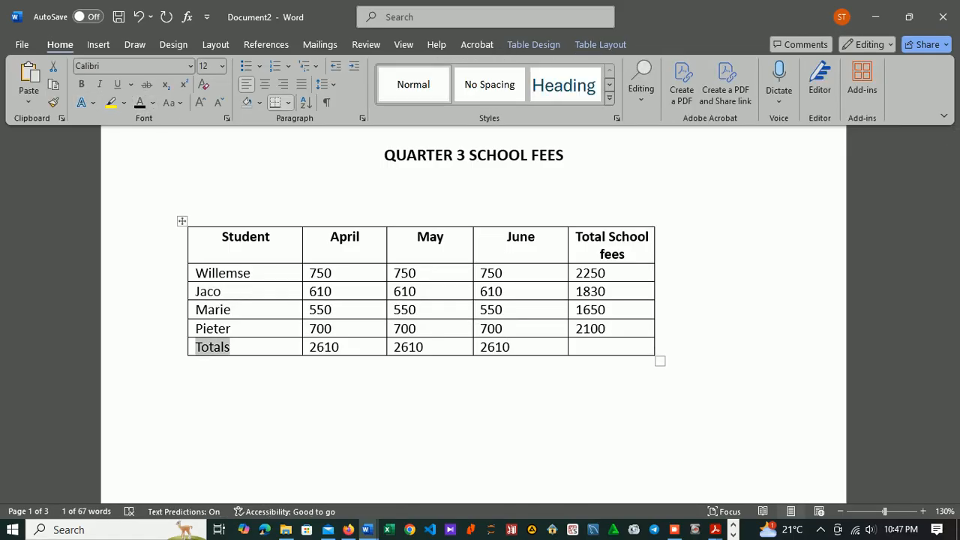
pyautogui.click(81, 84)
# Insert the formula =SUM(ABOVE) with number format 0 in the Totals row under Total School fees.
pyautogui.click(592, 347)
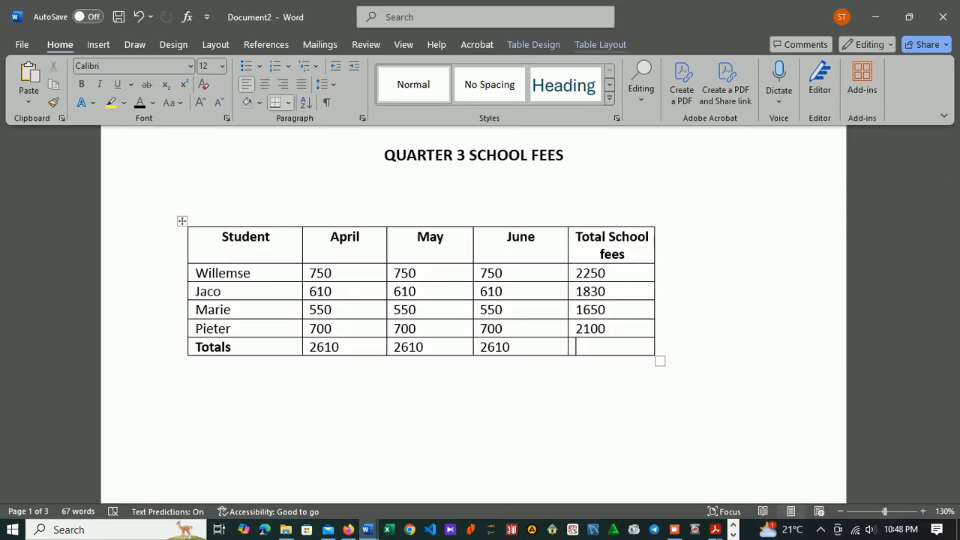
pyautogui.click(599, 45)
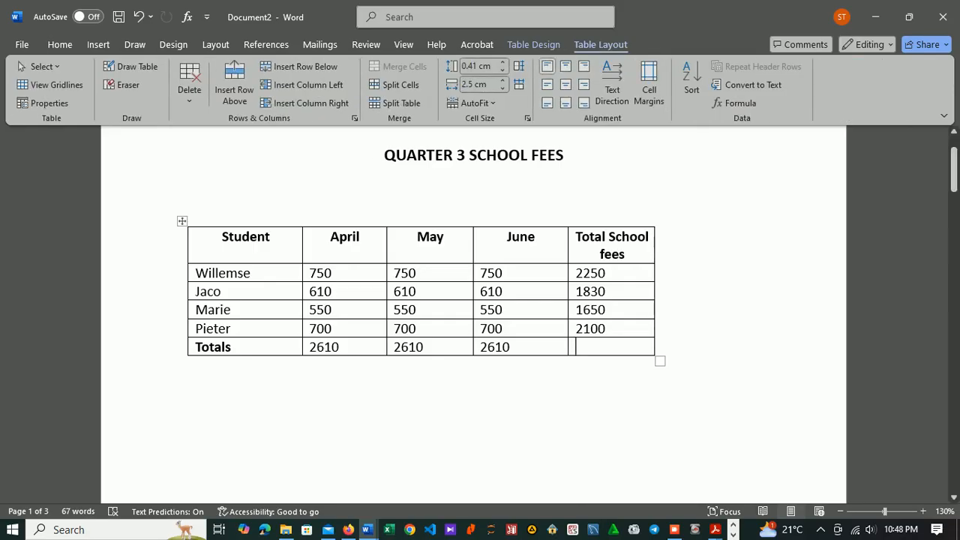
pyautogui.click(734, 103)
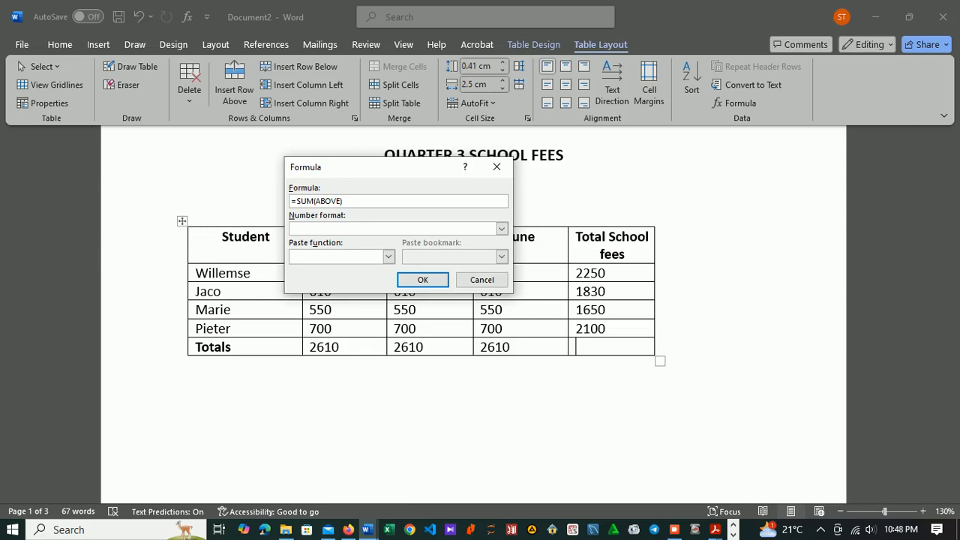
pyautogui.click(502, 228)
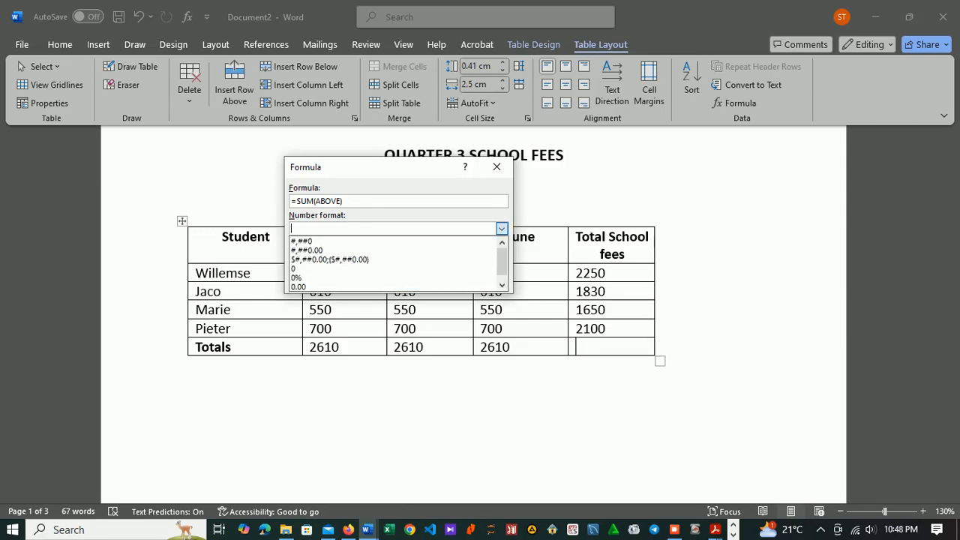
pyautogui.press('Up')
pyautogui.press('Return')
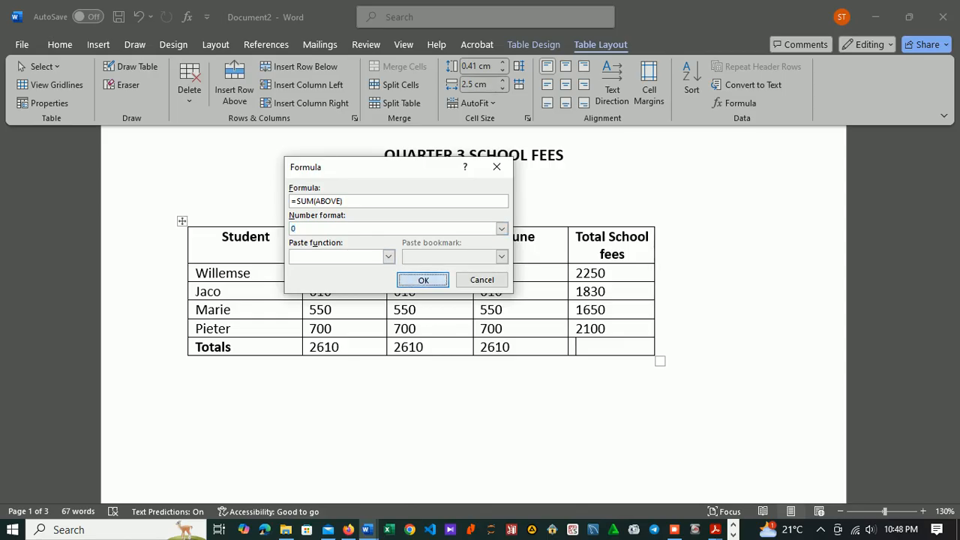
pyautogui.press('Return')
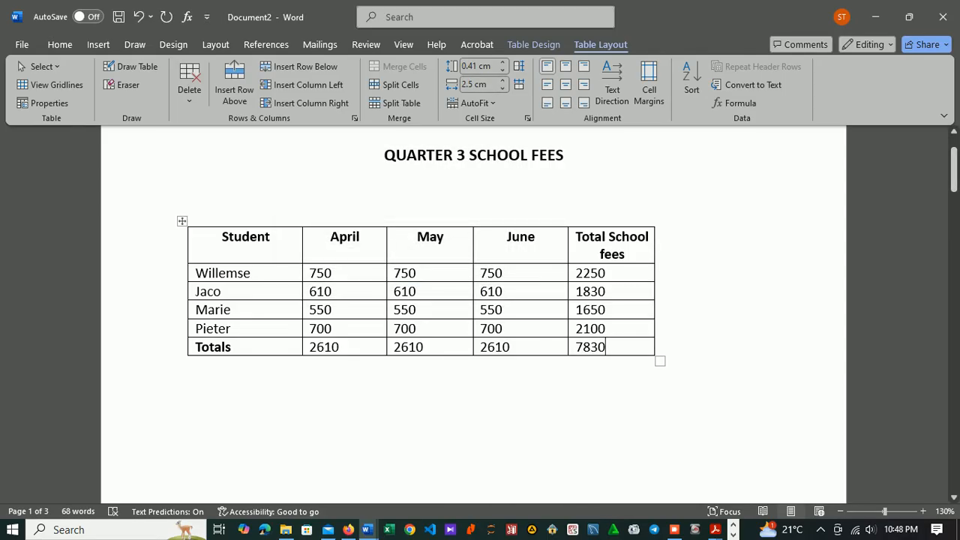
# Replace the result in the Totals row under Total School fees with the formula =SUM(LEFT).
pyautogui.press('BackSpace')
pyautogui.press('BackSpace')
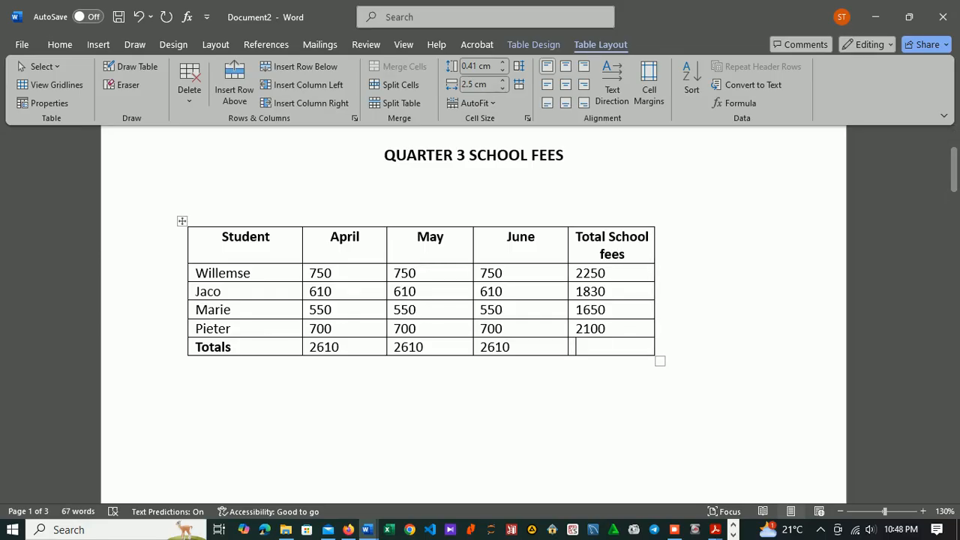
pyautogui.click(734, 103)
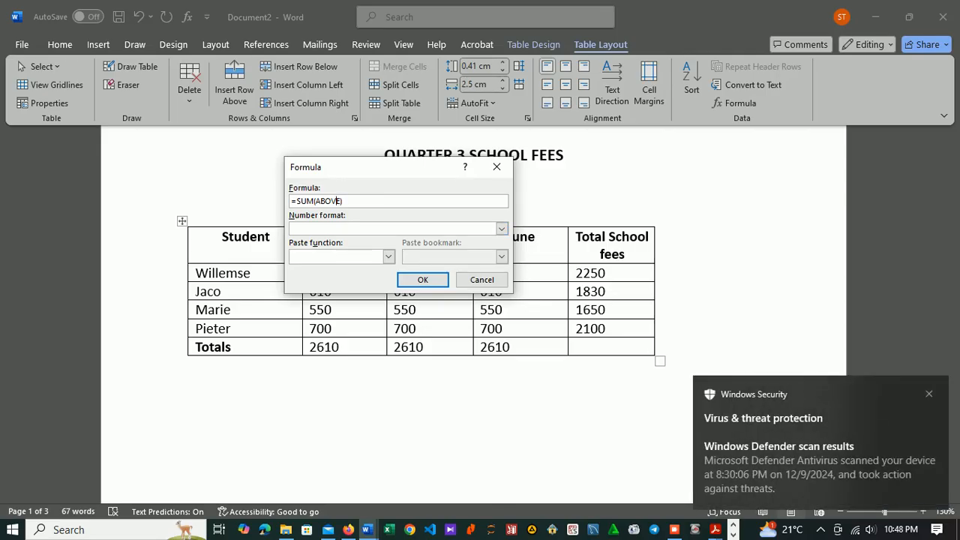
pyautogui.press('BackSpace')
pyautogui.press('BackSpace')
pyautogui.press('BackSpace')
pyautogui.press('BackSpace')
pyautogui.press('BackSpace')
pyautogui.press('BackSpace')
pyautogui.write('LEFT')
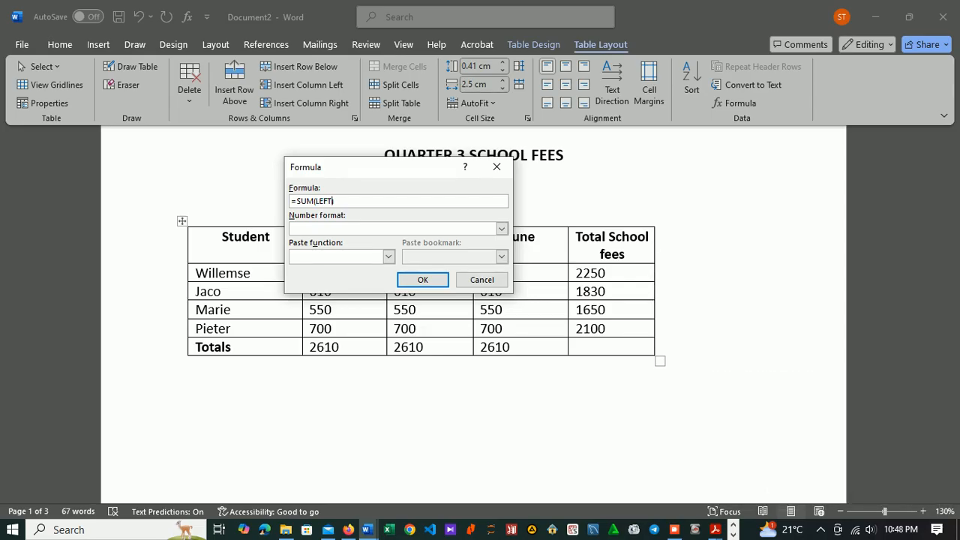
pyautogui.click(423, 280)
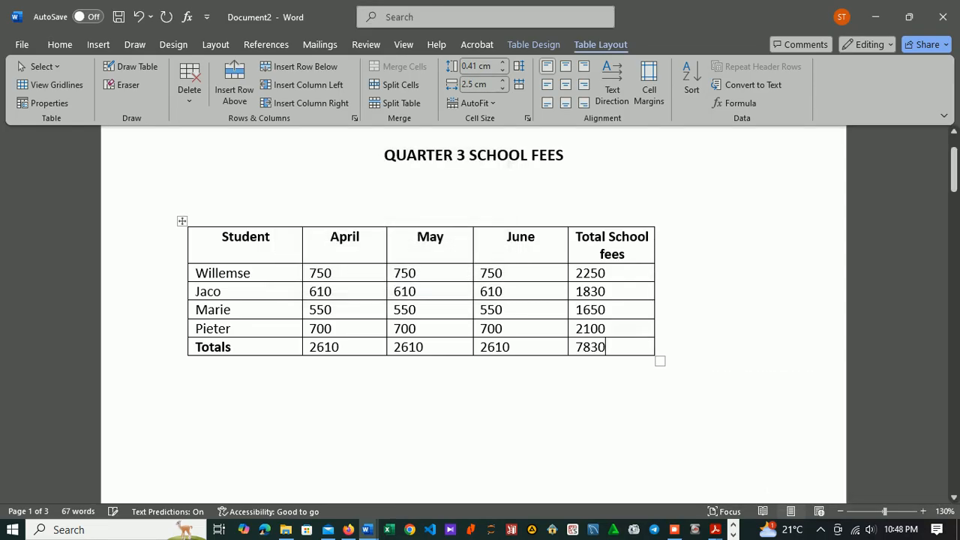